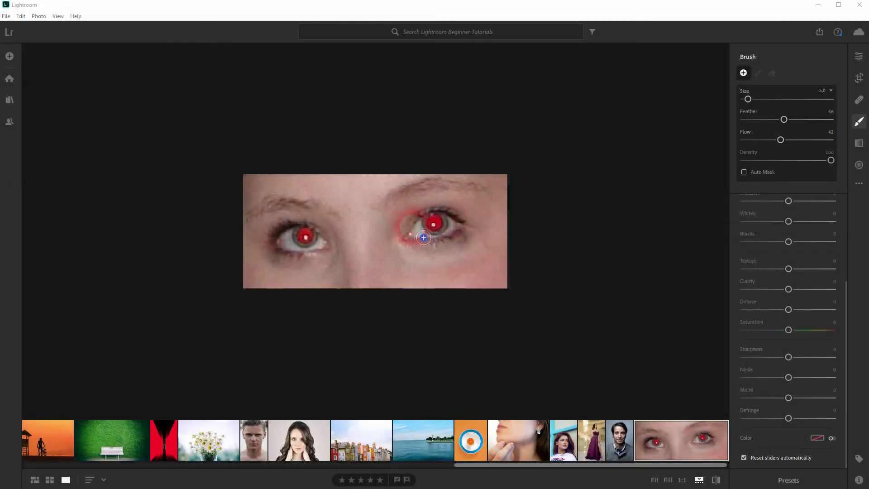
# Start a new brush adjustment with the brush size at 5.
pyautogui.click(859, 124)
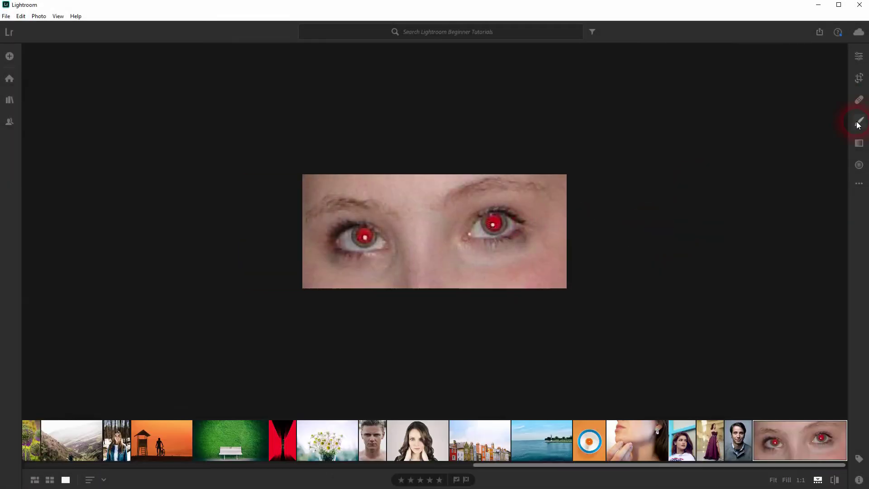
pyautogui.click(859, 124)
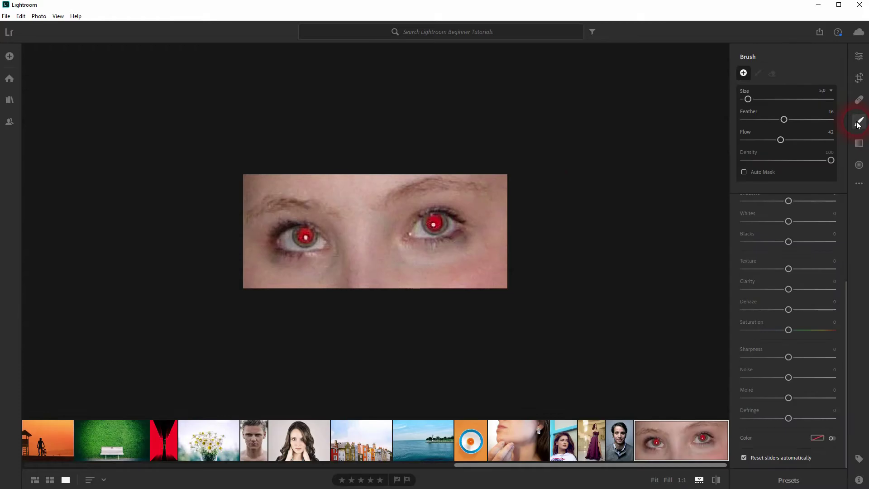
pyautogui.click(744, 73)
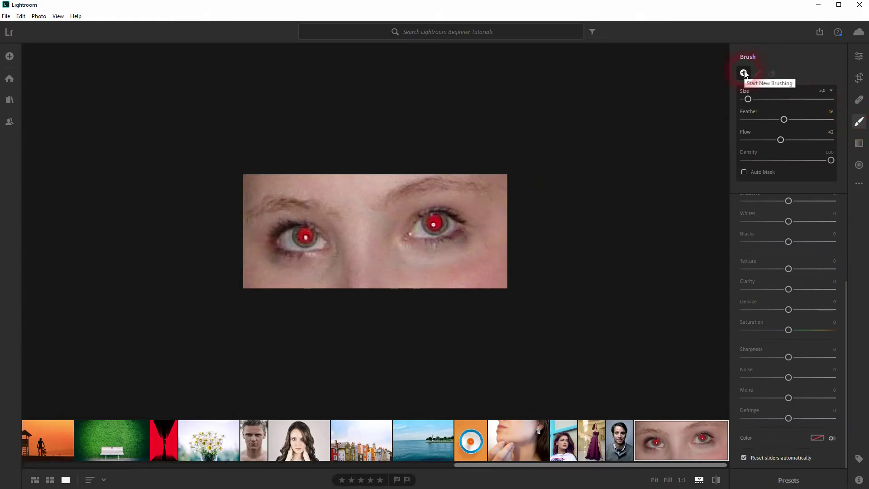
pyautogui.moveTo(453, 213)
pyautogui.mouseDown()
pyautogui.moveTo(433, 225)
pyautogui.moveTo(446, 233)
pyautogui.mouseUp()
pyautogui.press(']')
pyautogui.press(']')
pyautogui.press('[')
pyautogui.press('[')
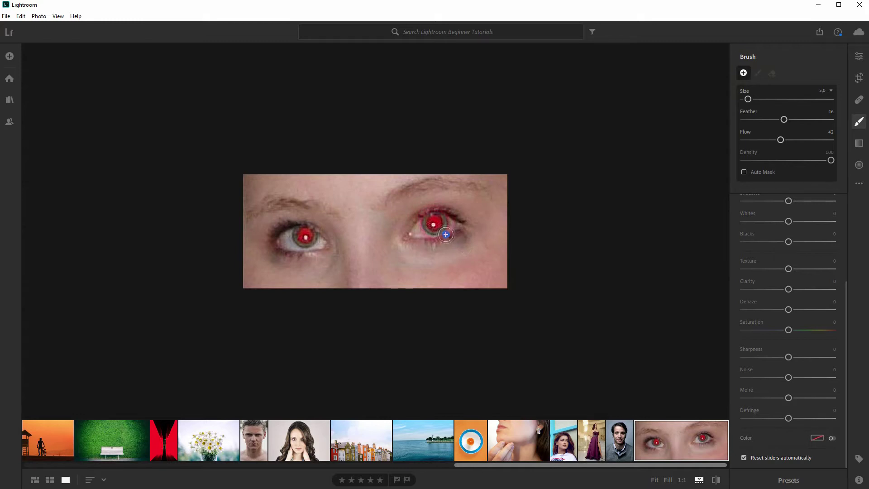
# Set the brush feather to 34 and paint the mask over both red pupils.
pyautogui.moveTo(785, 119); pyautogui.dragTo(765, 121)
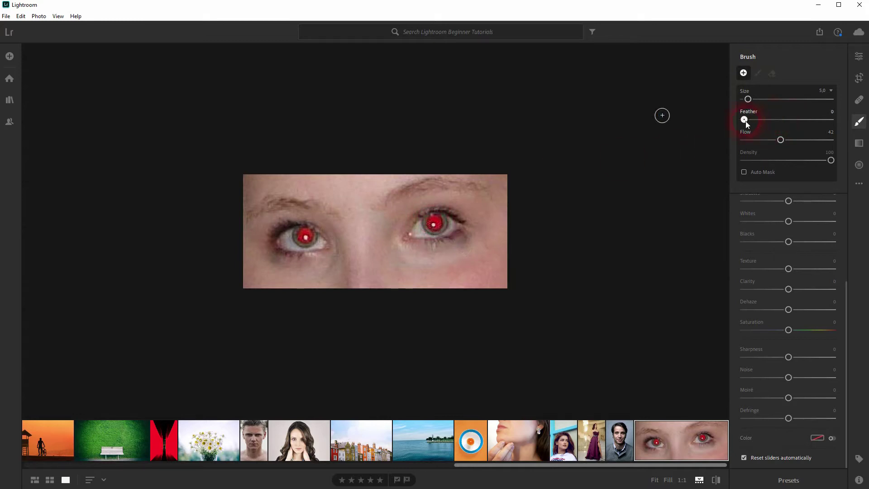
pyautogui.moveTo(759, 122); pyautogui.dragTo(774, 121)
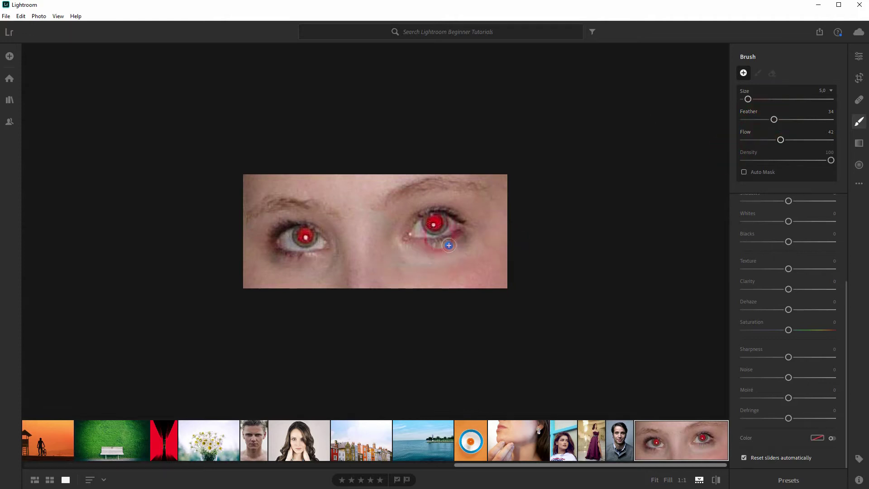
pyautogui.moveTo(443, 232)
pyautogui.mouseDown()
pyautogui.moveTo(434, 231)
pyautogui.moveTo(446, 233)
pyautogui.mouseUp()
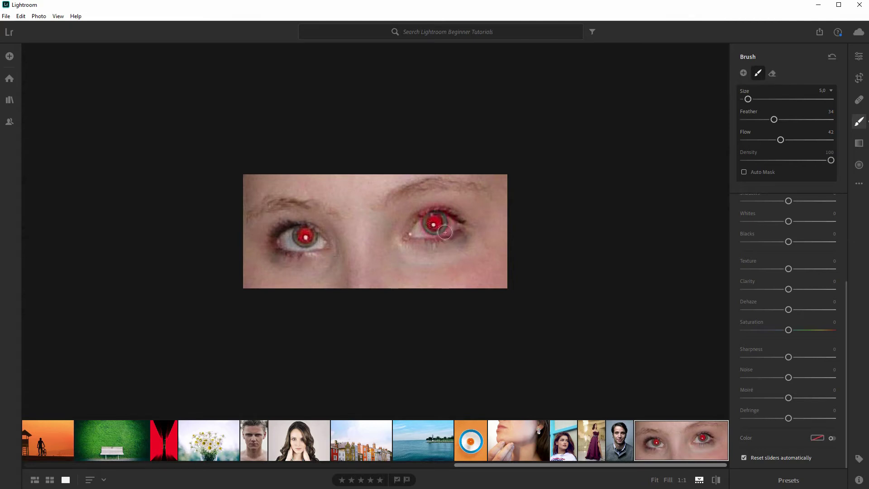
pyautogui.moveTo(313, 240); pyautogui.dragTo(314, 244)
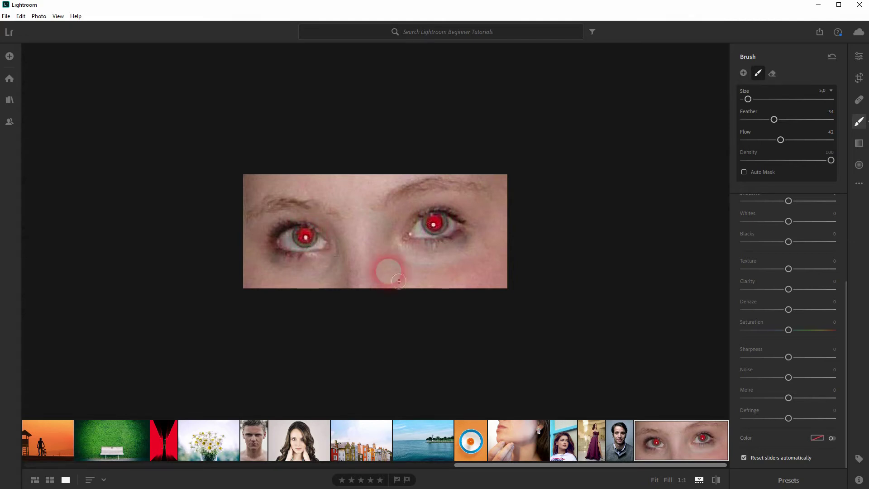
pyautogui.rightClick(373, 262)
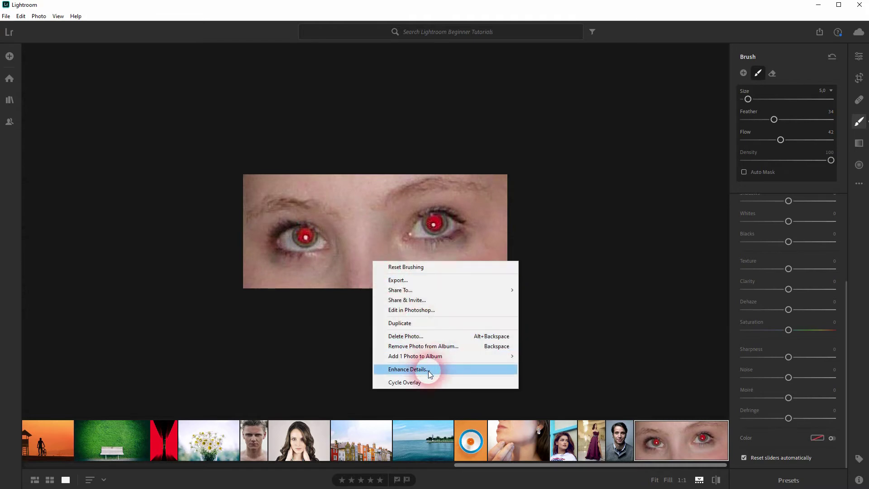
# Change the mask overlay, set the brush Saturation to -100, and compare against the original.
pyautogui.click(435, 382)
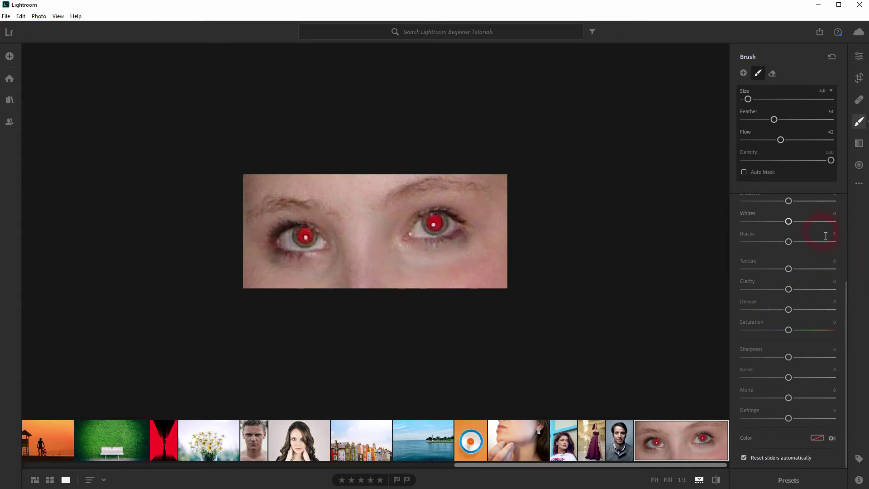
pyautogui.scroll(3, 824, 213)
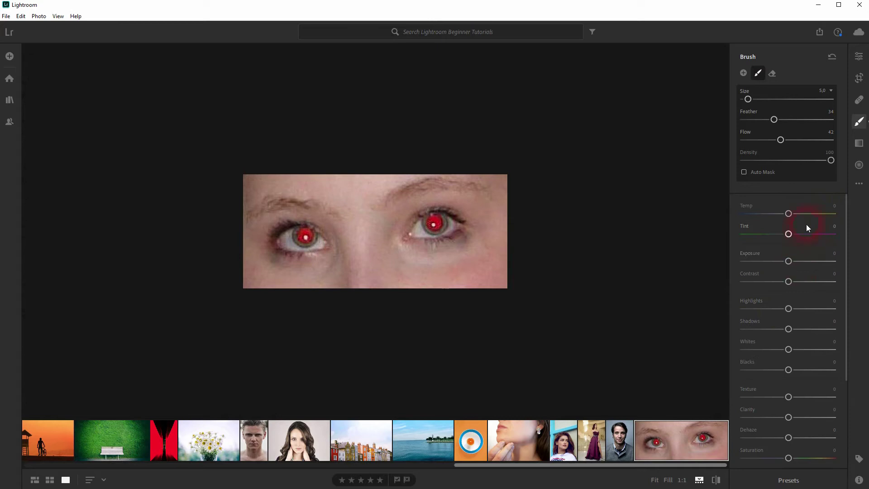
pyautogui.scroll(-3, 806, 255)
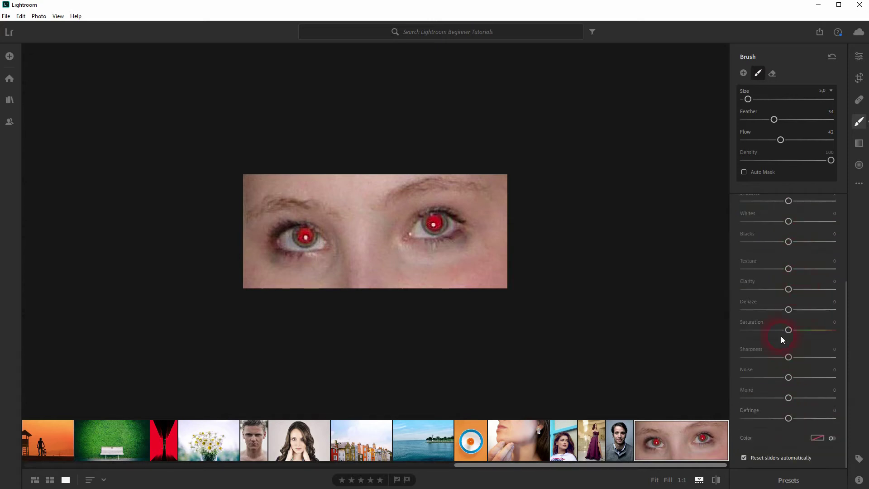
pyautogui.moveTo(788, 330); pyautogui.dragTo(720, 334)
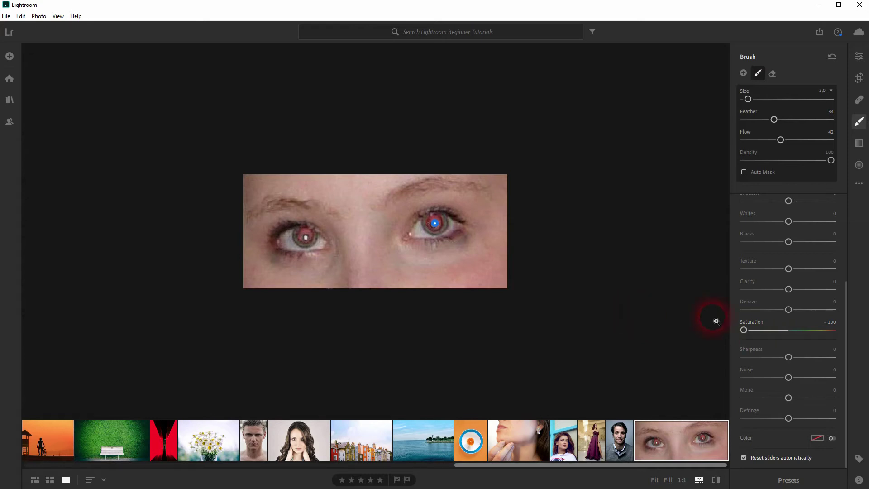
pyautogui.moveTo(719, 481); pyautogui.dragTo(719, 481)
# Cycle the overlay display with Cycle Overlay until the mask overlay is off.
pyautogui.rightClick(363, 250)
pyautogui.click(430, 374)
pyautogui.rightClick(369, 266)
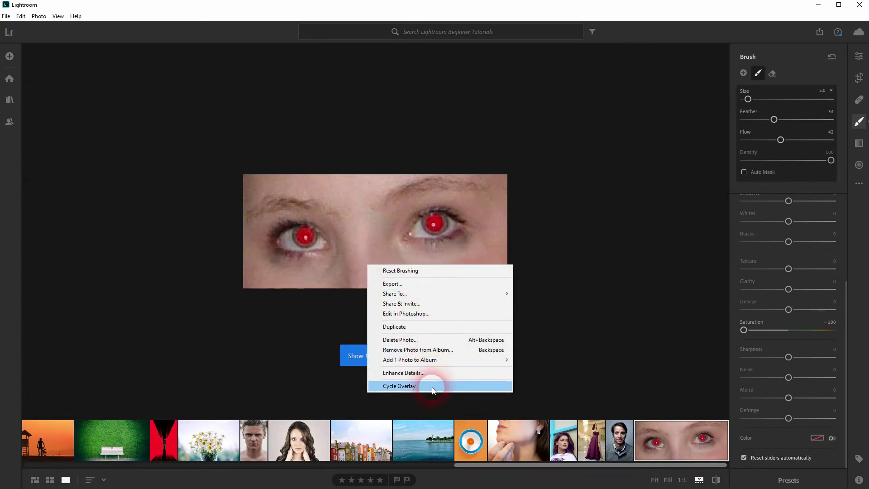
pyautogui.click(433, 386)
pyautogui.rightClick(377, 282)
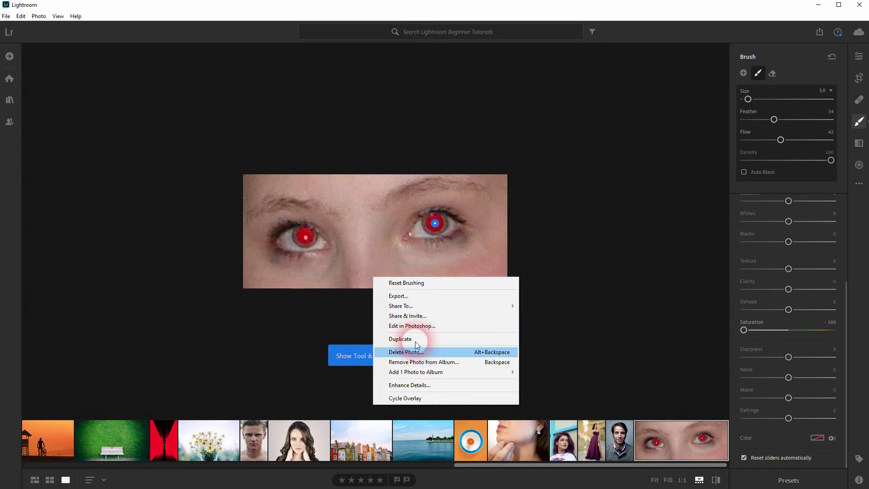
pyautogui.click(430, 398)
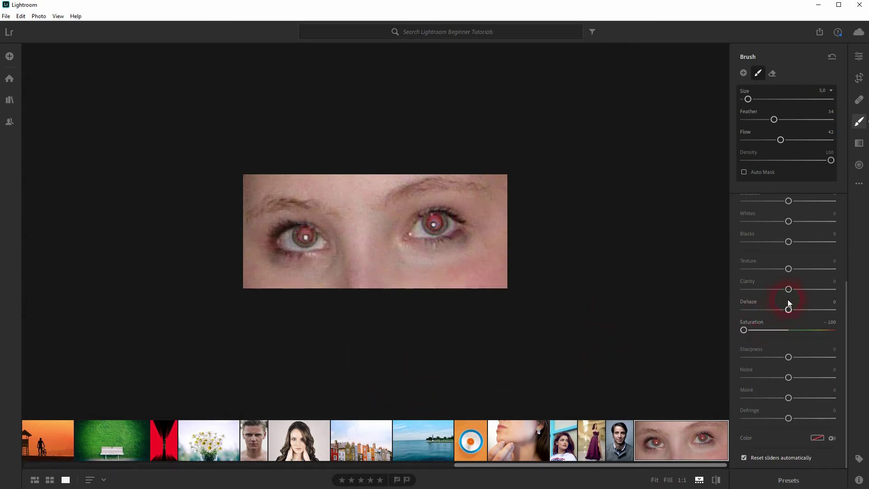
# Set the brush Clarity to +84 and Dehaze to +100 on the pupils.
pyautogui.moveTo(789, 290); pyautogui.dragTo(848, 294)
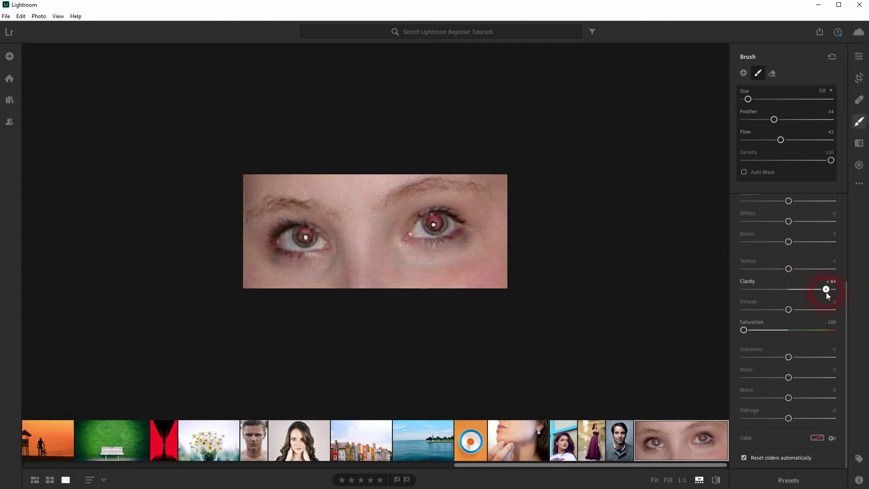
pyautogui.moveTo(827, 292); pyautogui.dragTo(815, 313)
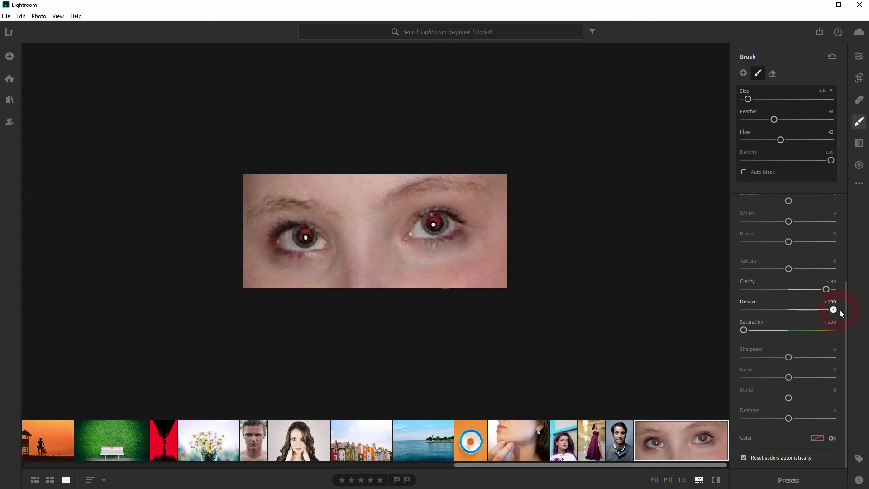
pyautogui.moveTo(841, 309); pyautogui.dragTo(841, 309)
# Compare Before/After, nudge Exposure, then paint the adjustment over the left and right pupils.
pyautogui.click(715, 480)
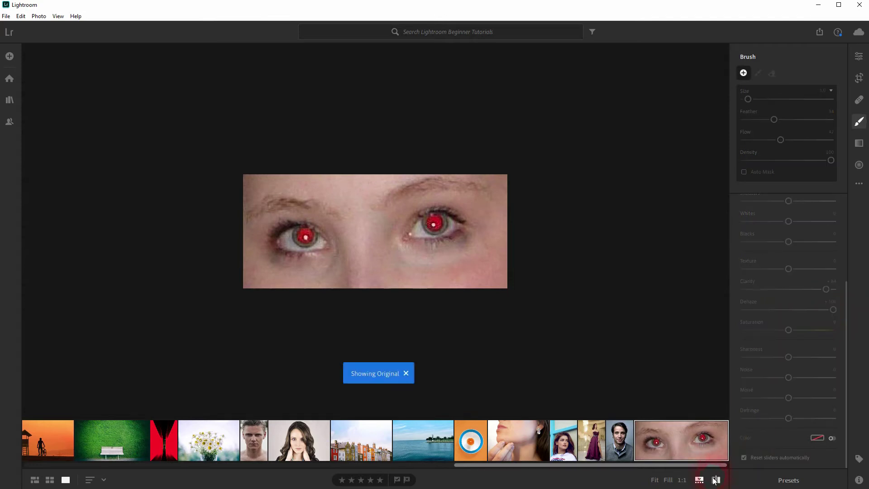
pyautogui.click(715, 479)
pyautogui.scroll(5, 785, 281)
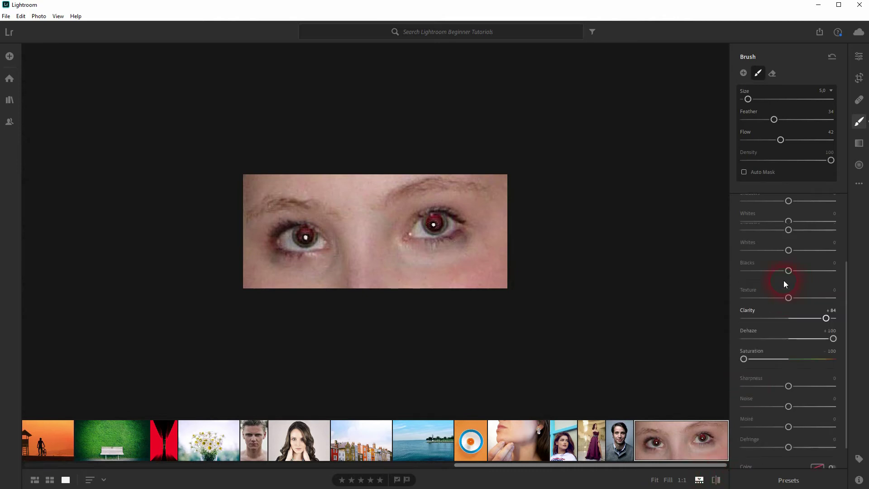
pyautogui.scroll(1, 786, 284)
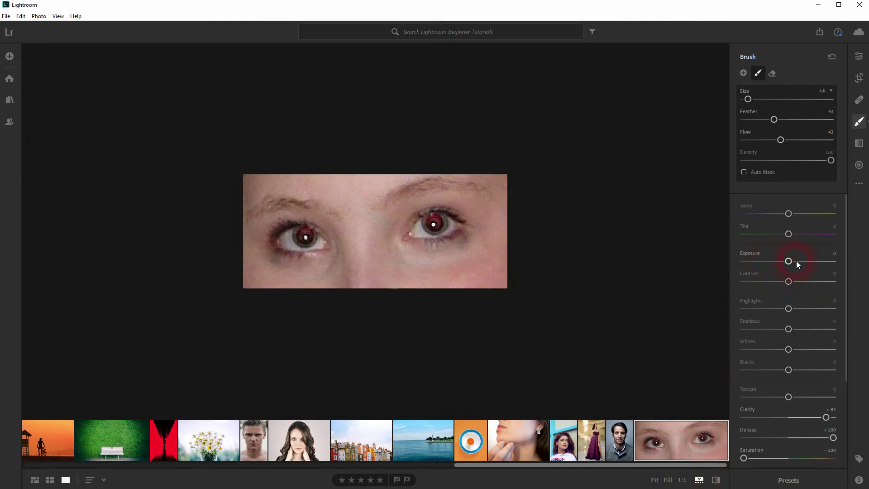
pyautogui.moveTo(789, 261)
pyautogui.mouseDown()
pyautogui.moveTo(845, 264)
pyautogui.moveTo(777, 263)
pyautogui.mouseUp()
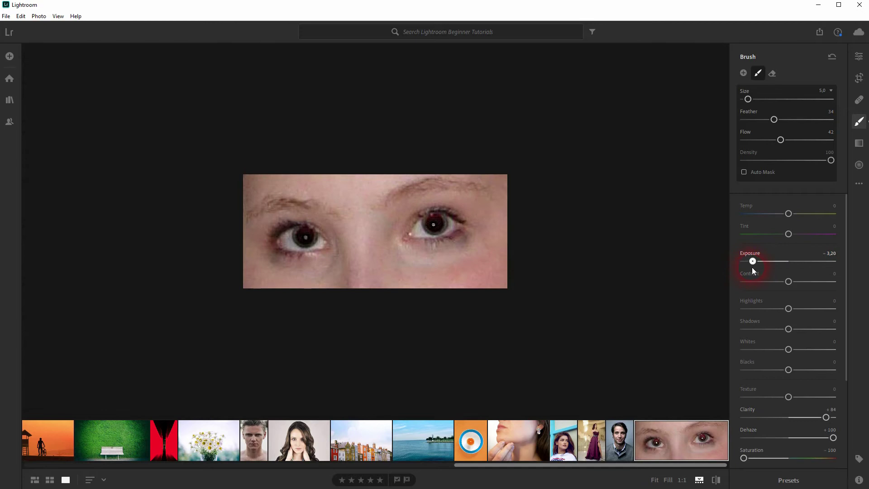
pyautogui.moveTo(320, 261)
pyautogui.mouseDown()
pyautogui.moveTo(313, 254)
pyautogui.moveTo(322, 227)
pyautogui.moveTo(318, 244)
pyautogui.mouseUp()
pyautogui.moveTo(409, 233); pyautogui.dragTo(448, 224)
# Set Exposure -2.52, Temp -73, Blacks -25, Shadows -31, Highlights +32, then compare with original.
pyautogui.moveTo(762, 267); pyautogui.dragTo(760, 267)
pyautogui.moveTo(788, 213); pyautogui.dragTo(756, 215)
pyautogui.moveTo(782, 373)
pyautogui.mouseDown()
pyautogui.moveTo(726, 374)
pyautogui.moveTo(779, 371)
pyautogui.mouseUp()
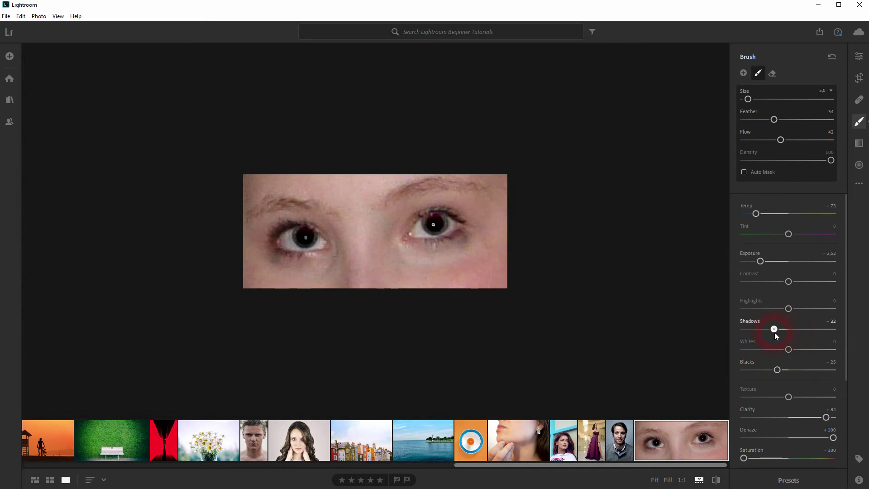
pyautogui.moveTo(775, 333); pyautogui.dragTo(790, 350)
pyautogui.moveTo(789, 310); pyautogui.dragTo(805, 316)
pyautogui.click(716, 481)
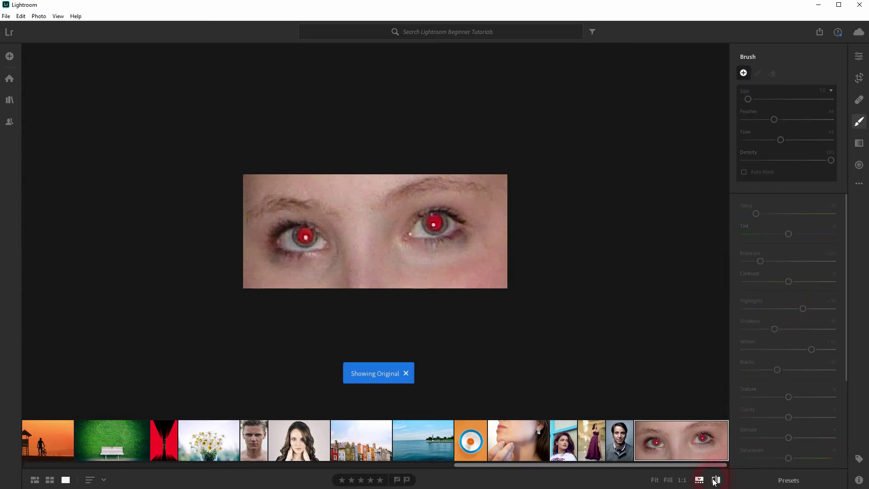
# Extend the pupil mask around the right eye, then fine-tune the brush size with the bracket keys.
pyautogui.click(716, 480)
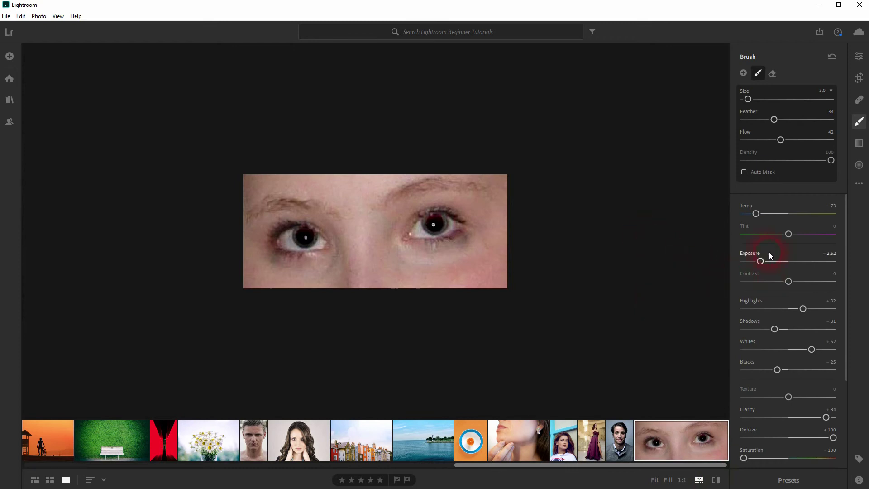
pyautogui.scroll(-3, 783, 281)
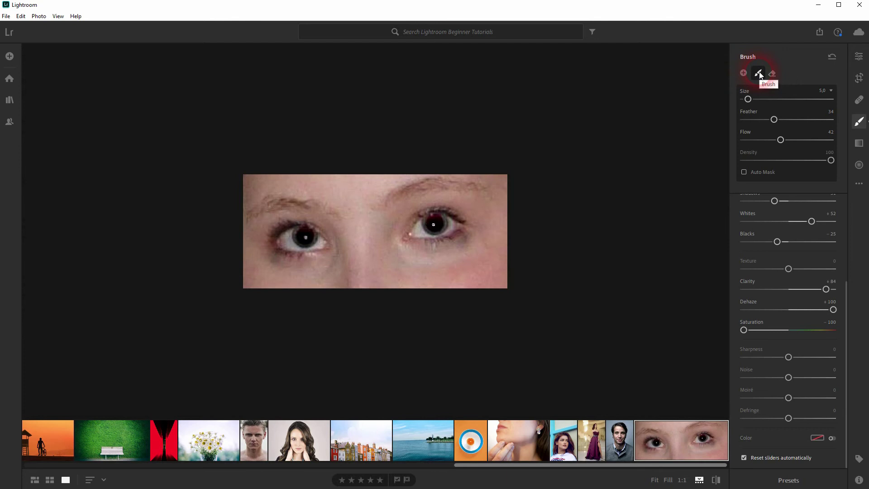
pyautogui.moveTo(419, 212)
pyautogui.mouseDown()
pyautogui.moveTo(450, 212)
pyautogui.moveTo(435, 233)
pyautogui.mouseUp()
pyautogui.press('[')
pyautogui.press('[')
pyautogui.press('[')
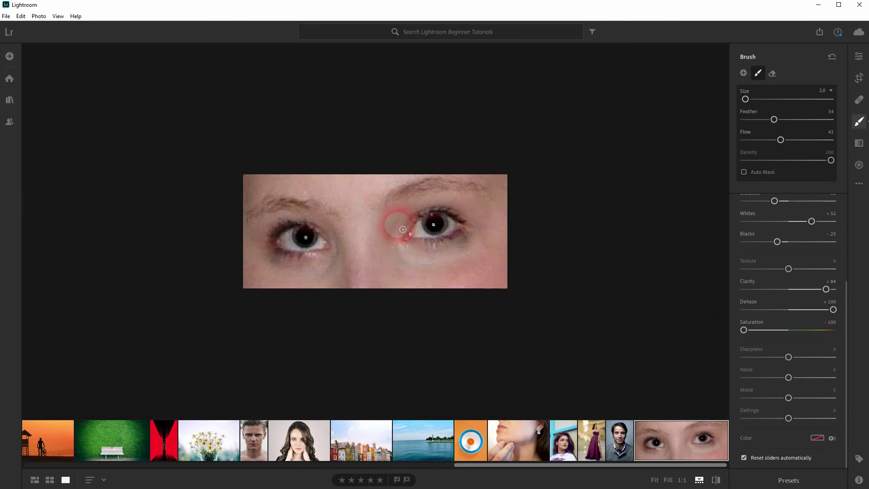
pyautogui.press(']')
pyautogui.press(']')
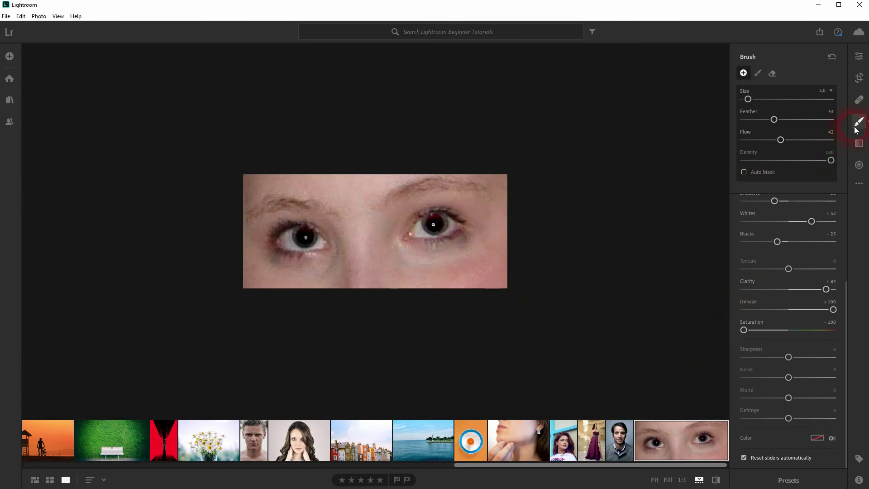
# Zoom to Fill, show adjustment pins, select the pupil adjustment and dab it onto the right pupil.
pyautogui.click(859, 123)
pyautogui.click(482, 227)
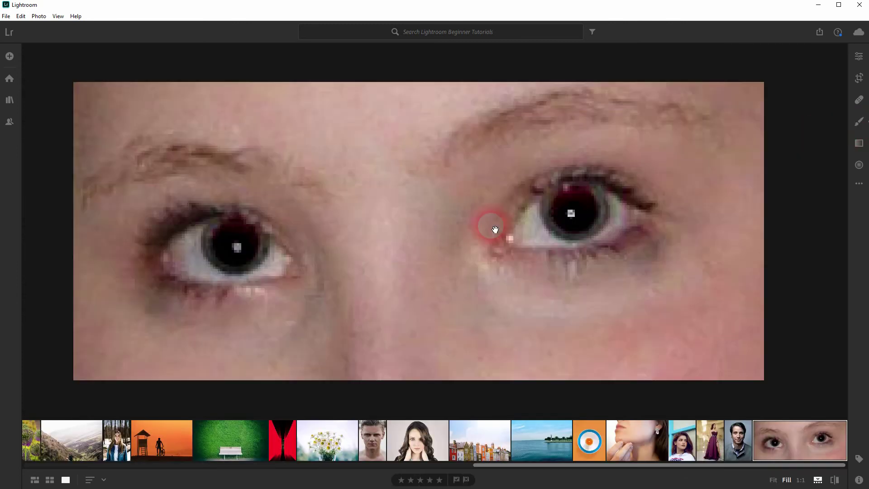
pyautogui.click(859, 122)
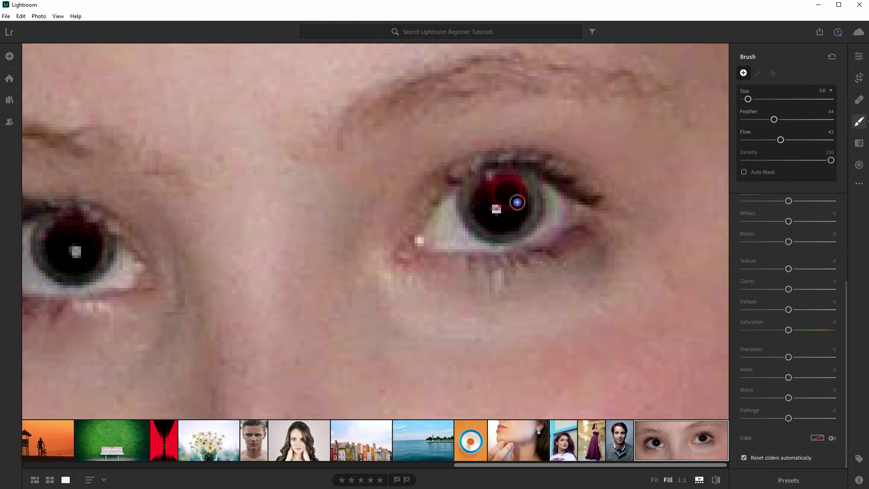
pyautogui.rightClick(278, 263)
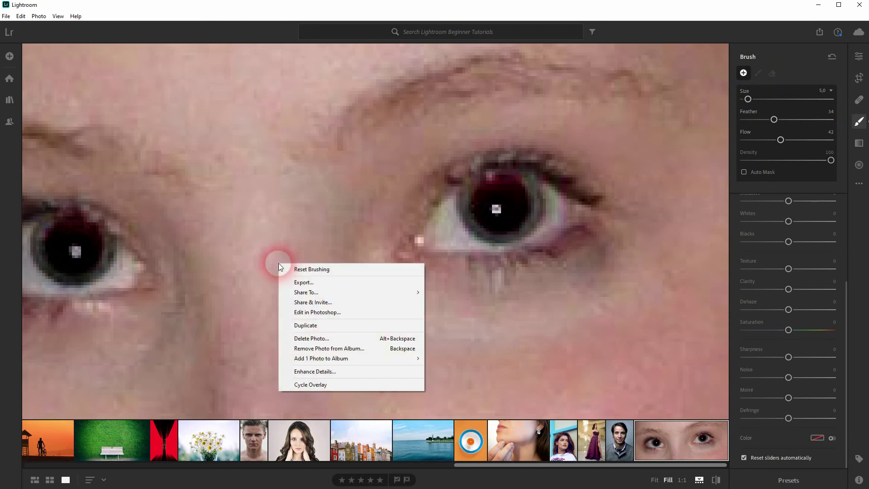
pyautogui.click(314, 388)
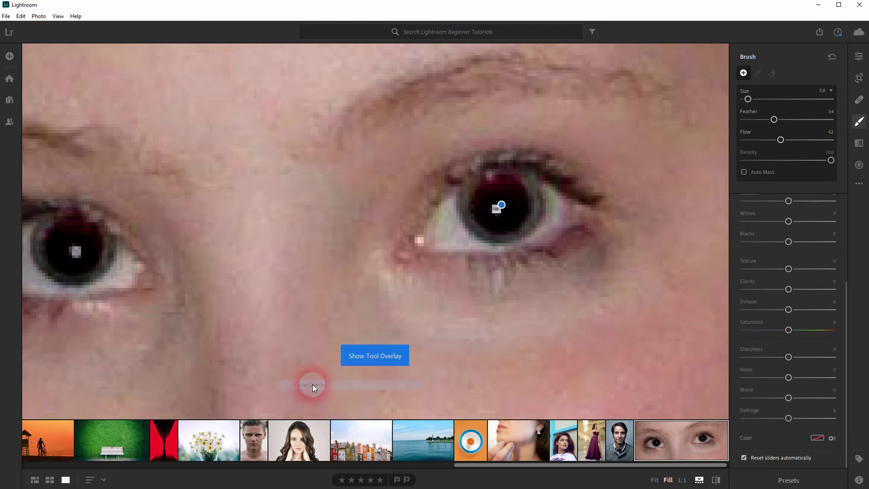
pyautogui.click(503, 206)
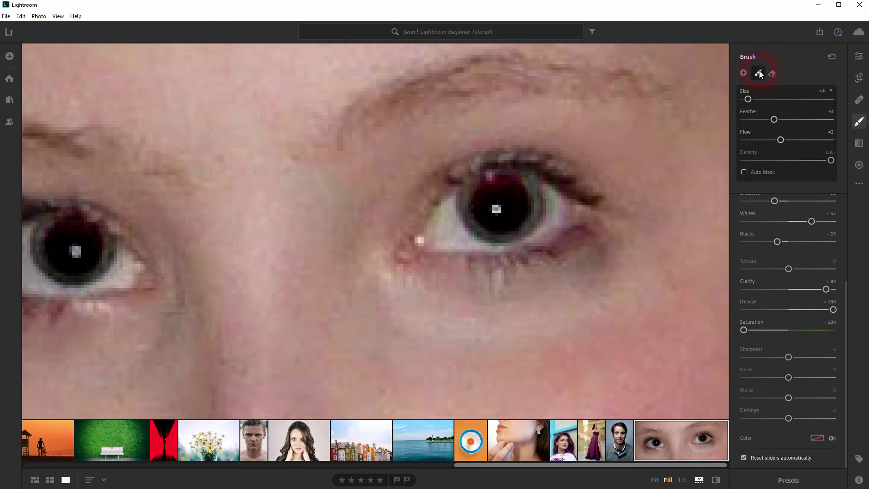
pyautogui.click(524, 193)
# Paint over the reddish top edges of the right pupil, then the left pupil.
pyautogui.moveTo(523, 194)
pyautogui.mouseDown()
pyautogui.moveTo(495, 195)
pyautogui.moveTo(493, 186)
pyautogui.moveTo(528, 192)
pyautogui.moveTo(501, 188)
pyautogui.moveTo(485, 200)
pyautogui.moveTo(513, 205)
pyautogui.mouseUp()
pyautogui.click(395, 244)
pyautogui.moveTo(280, 259); pyautogui.dragTo(433, 258)
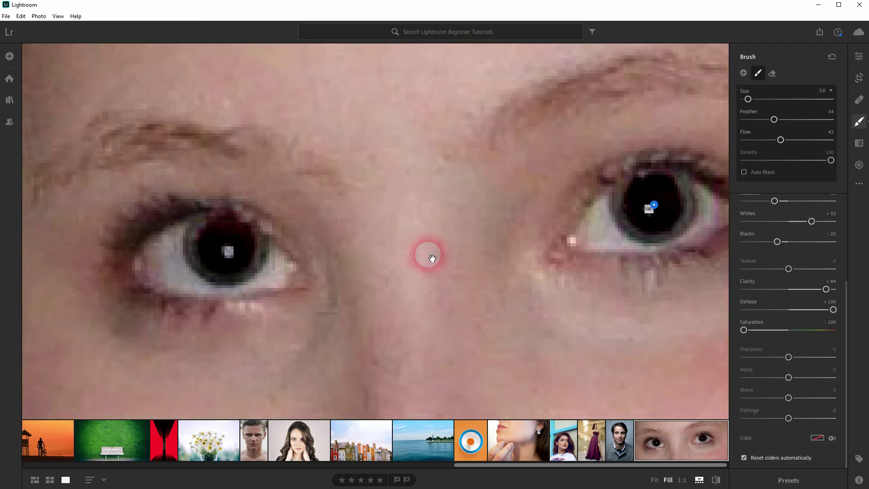
pyautogui.moveTo(225, 217)
pyautogui.mouseDown()
pyautogui.moveTo(237, 229)
pyautogui.moveTo(223, 227)
pyautogui.moveTo(206, 243)
pyautogui.moveTo(213, 259)
pyautogui.mouseUp()
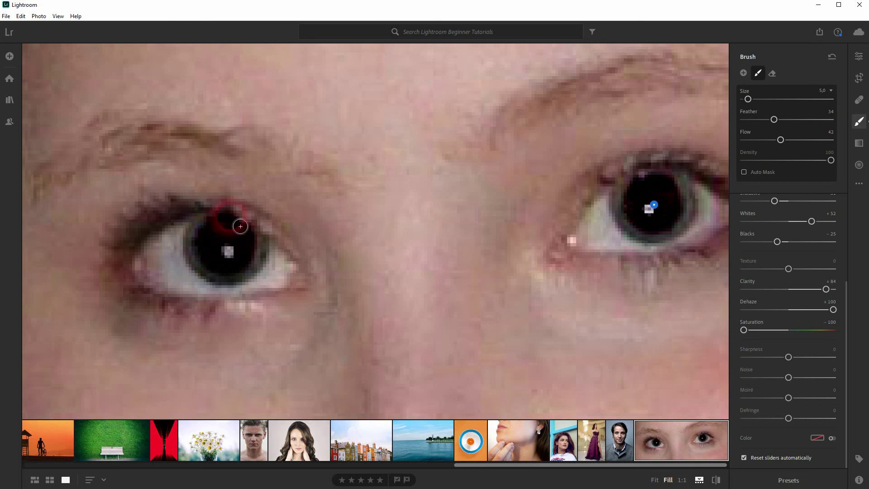
pyautogui.click(405, 234)
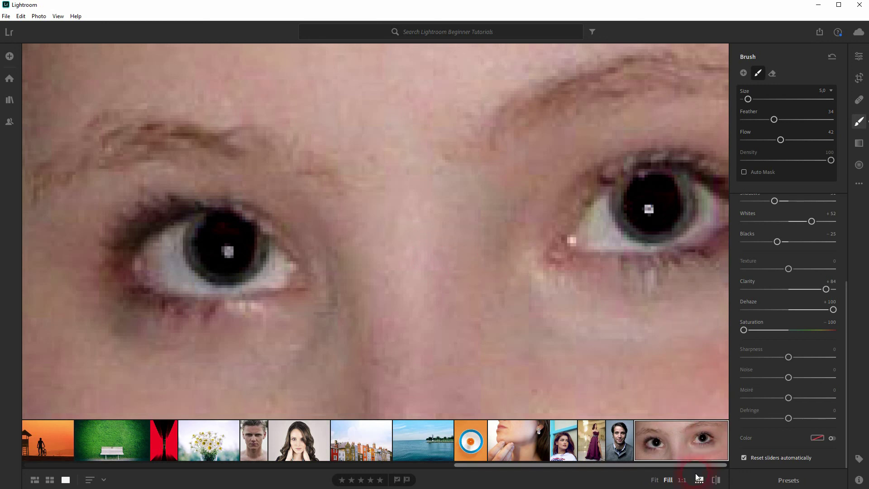
# View the photo at 1:1 and toggle Before/After to compare with the original.
pyautogui.click(683, 481)
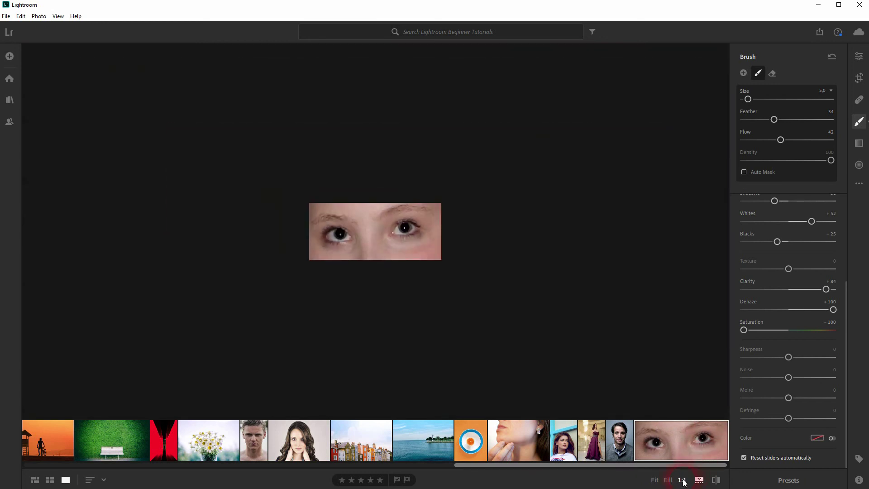
pyautogui.click(716, 481)
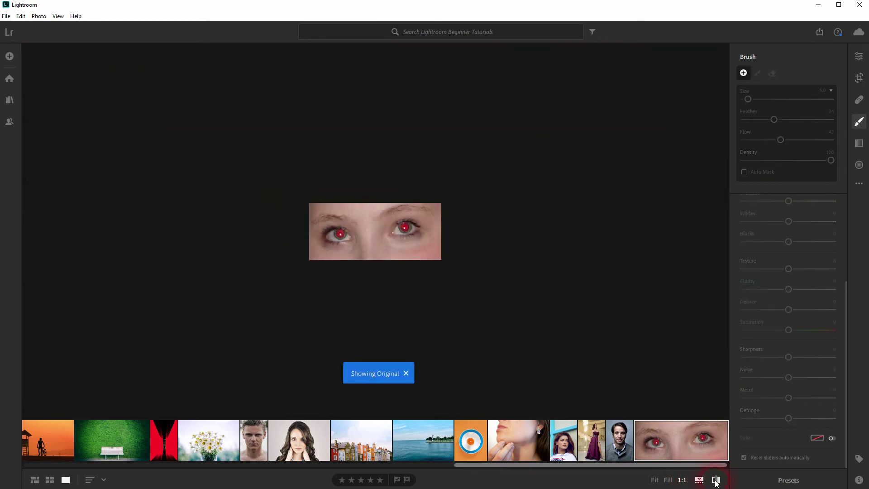
pyautogui.click(716, 481)
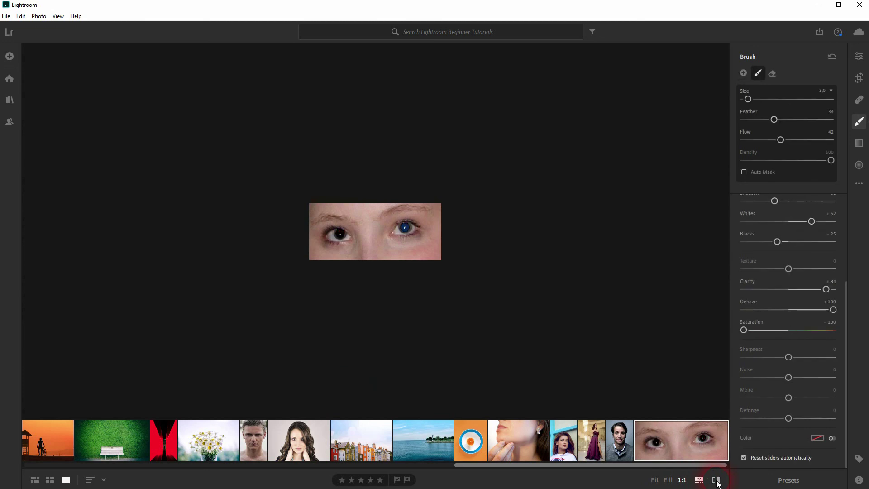
# Cycle the overlay display three times until all mask and tool overlays are hidden.
pyautogui.rightClick(369, 250)
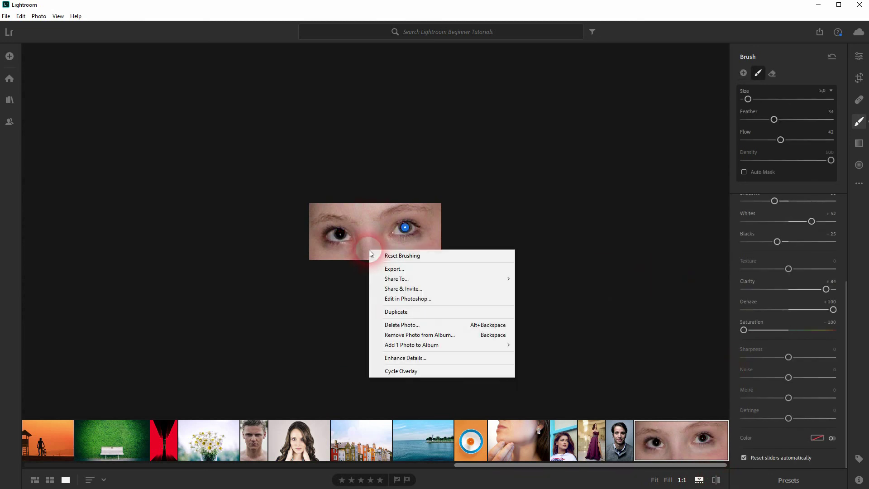
pyautogui.click(428, 371)
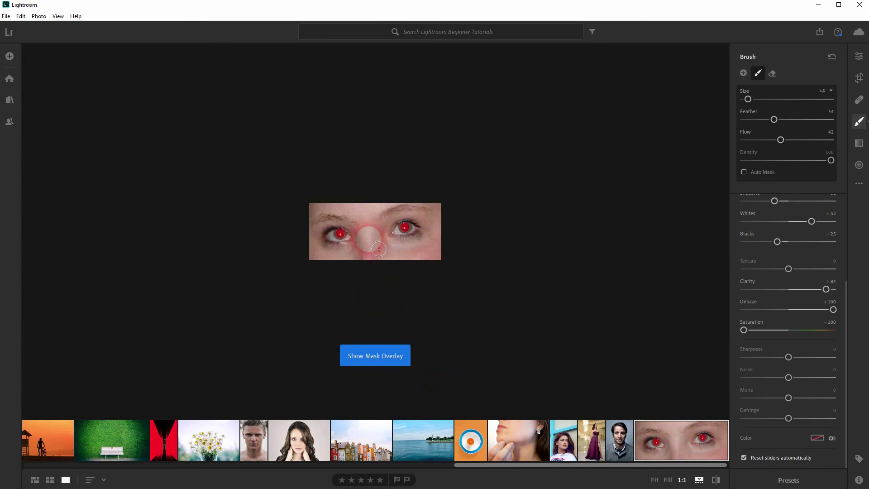
pyautogui.rightClick(369, 240)
pyautogui.click(426, 361)
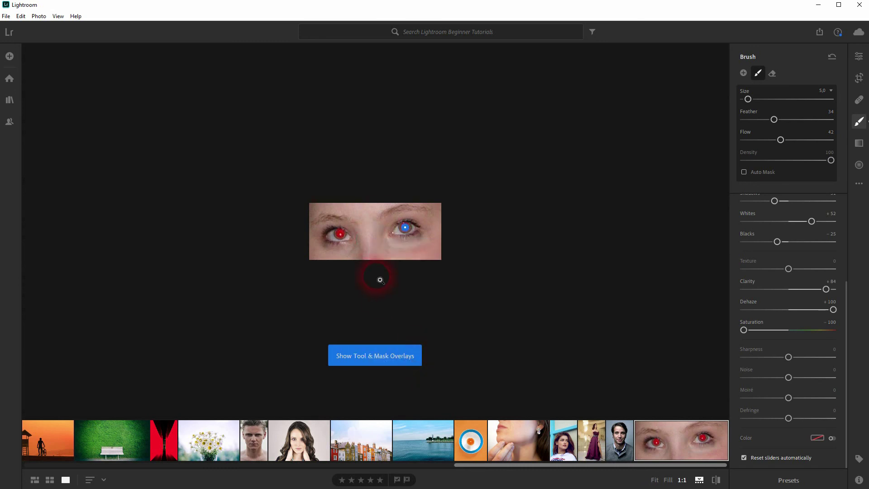
pyautogui.rightClick(375, 254)
pyautogui.click(422, 376)
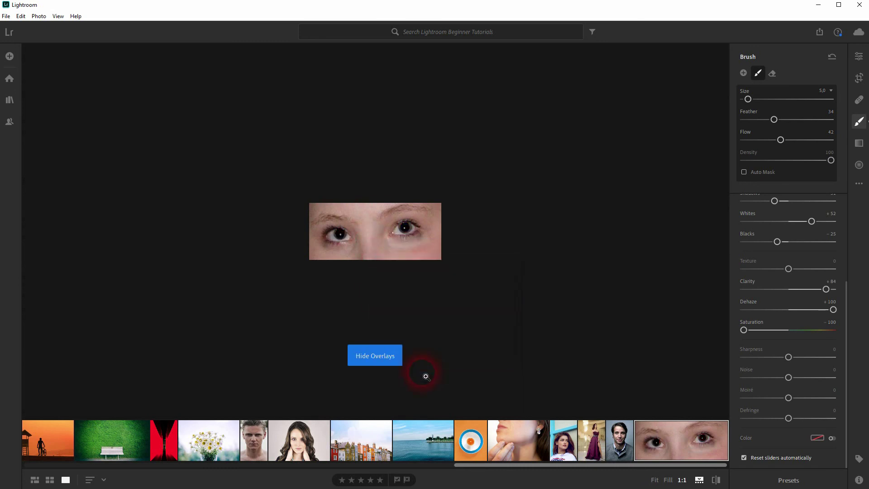